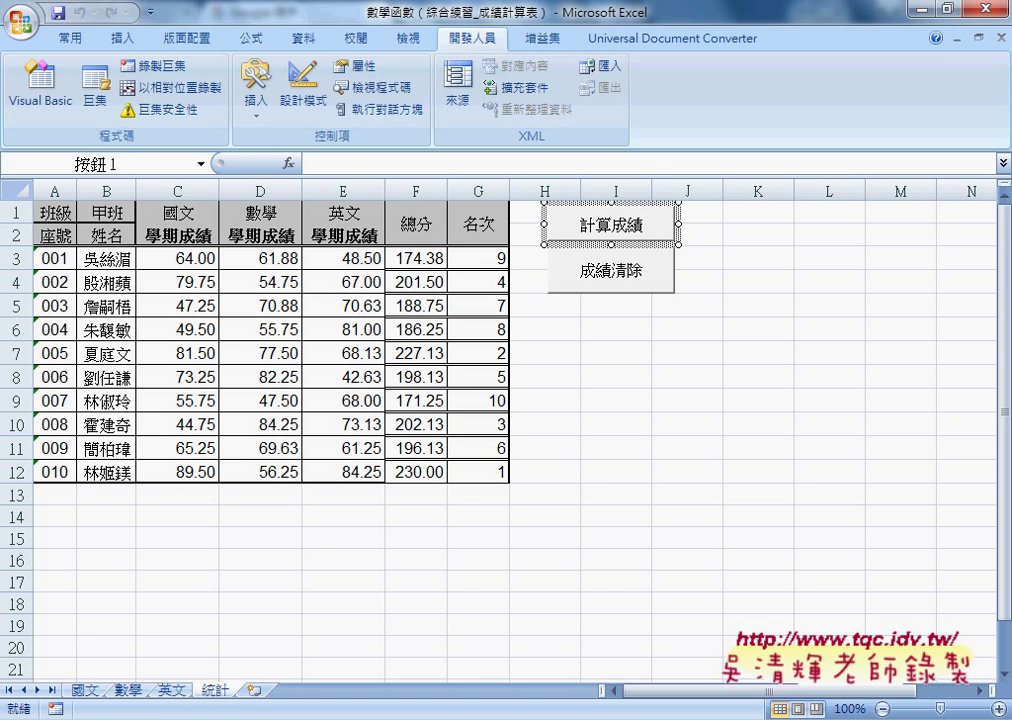
Step: Close the finished grade workbook and answer the prompt about saving changes
click(993, 12)
click(487, 418)
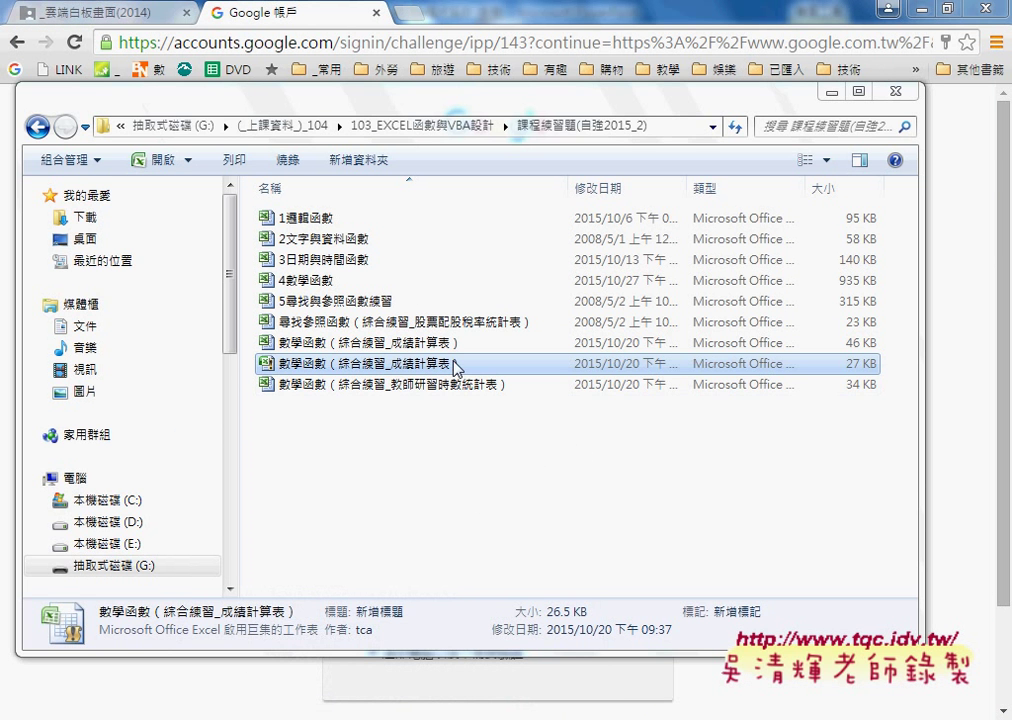
Step: Open 數學函數（綜合練習_成績計算表） from the course folder in Excel
double_click(451, 345)
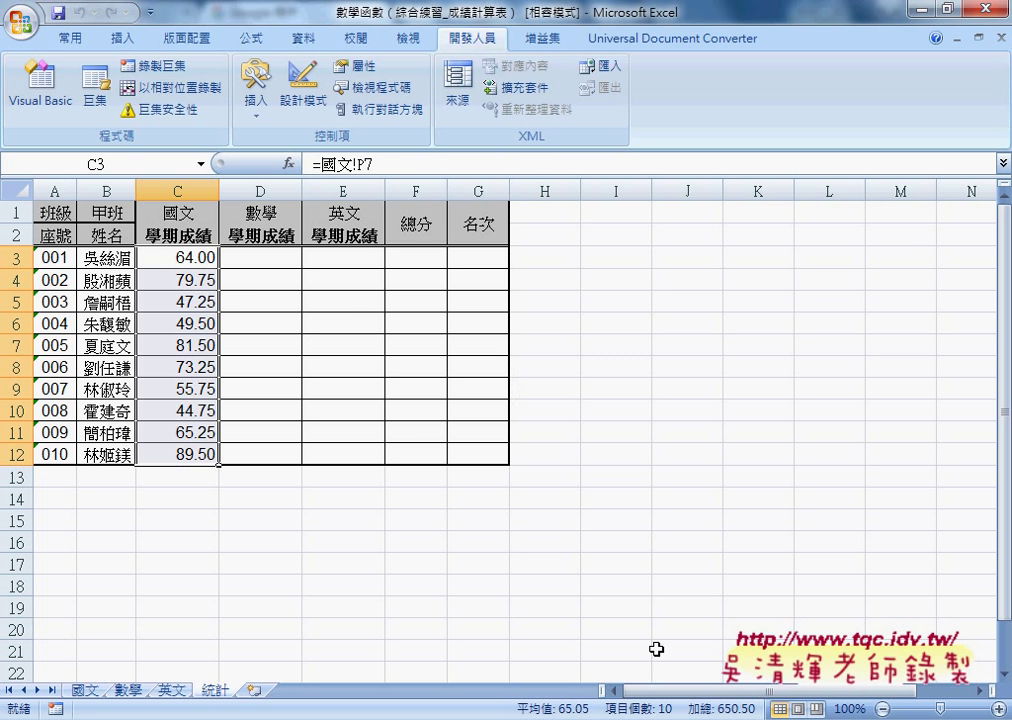
Step: View the 國文 sheet's 學期成績 column, then switch to the 4數學函數 workbook's 綜合練習(1) sheet
click(90, 690)
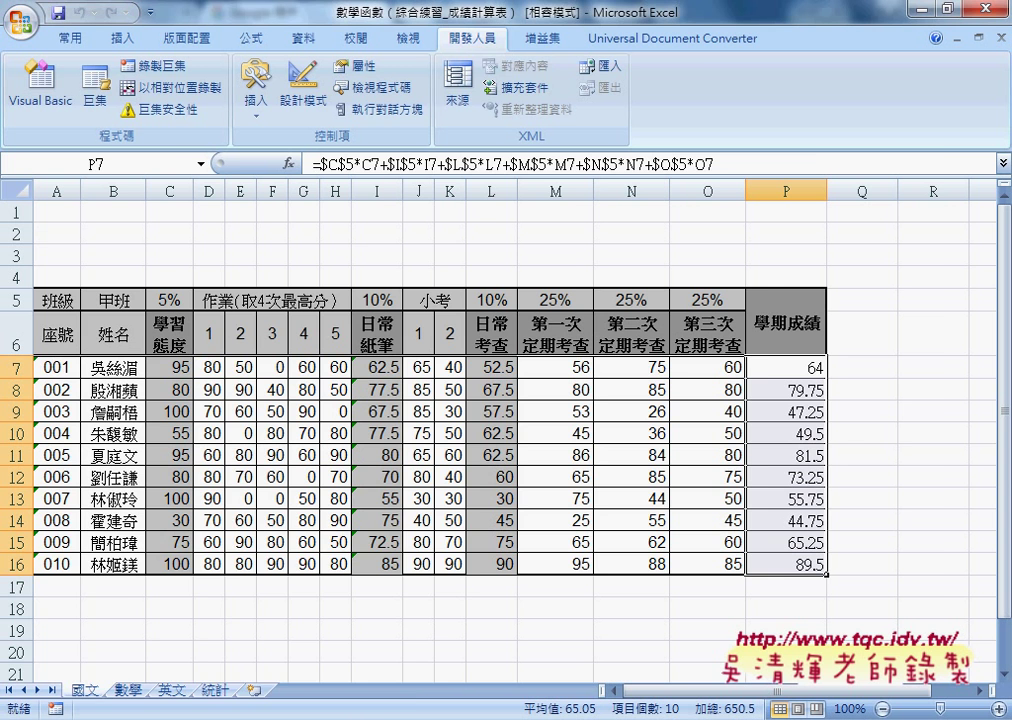
click(350, 640)
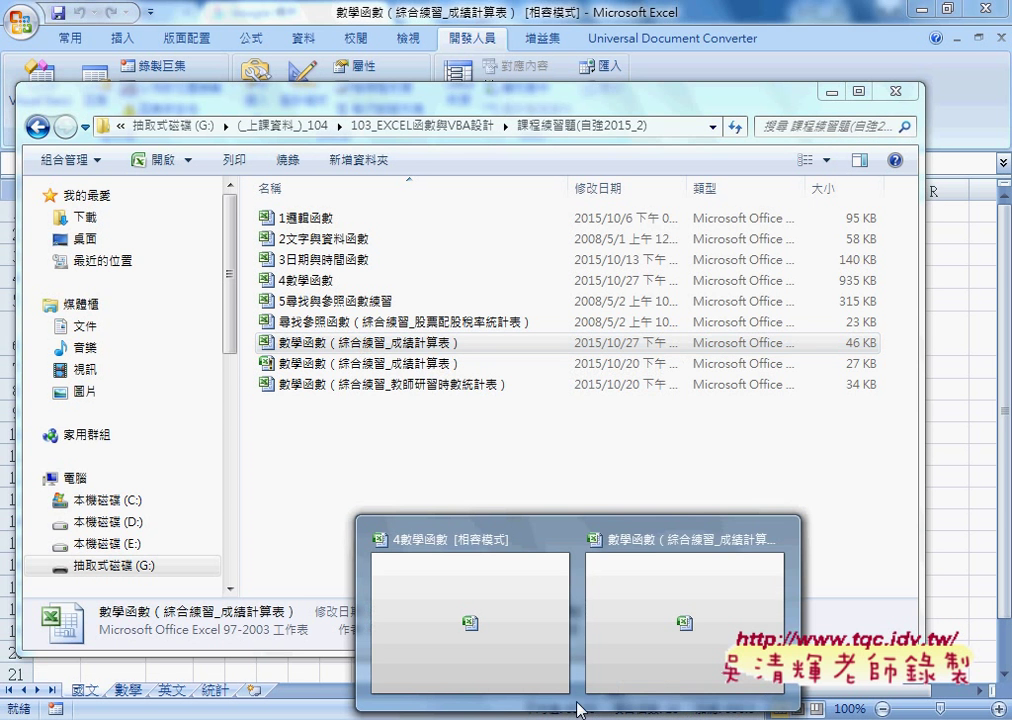
click(478, 628)
click(304, 340)
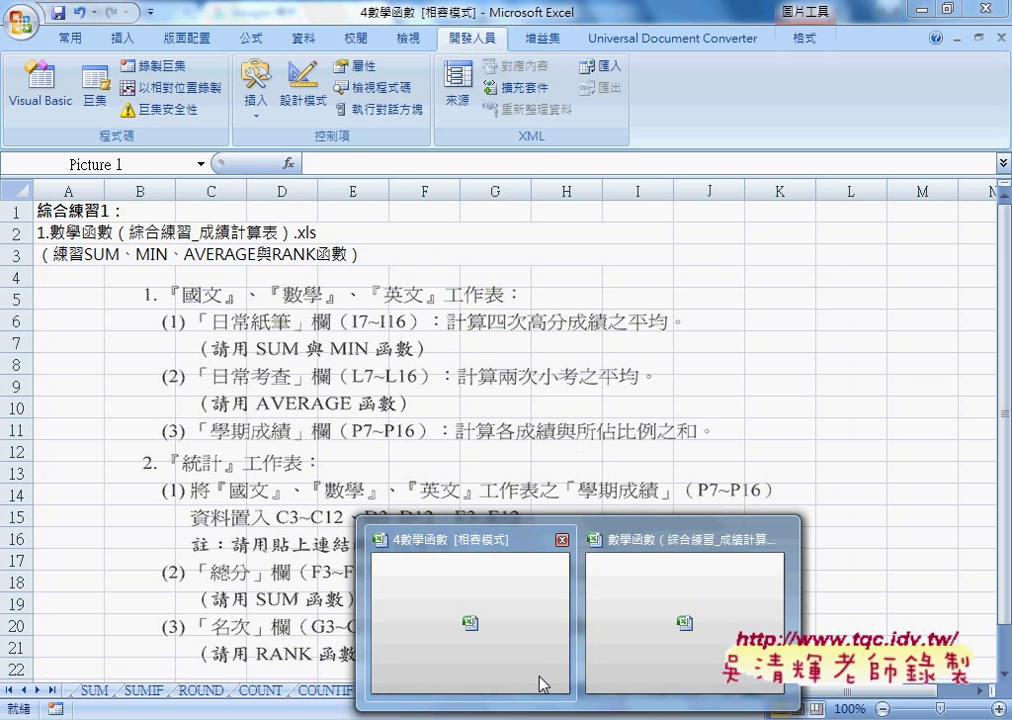
Step: Delete the =國文!P7 links in 統計 cells C3:C12 and return to the 國文 sheet
click(684, 550)
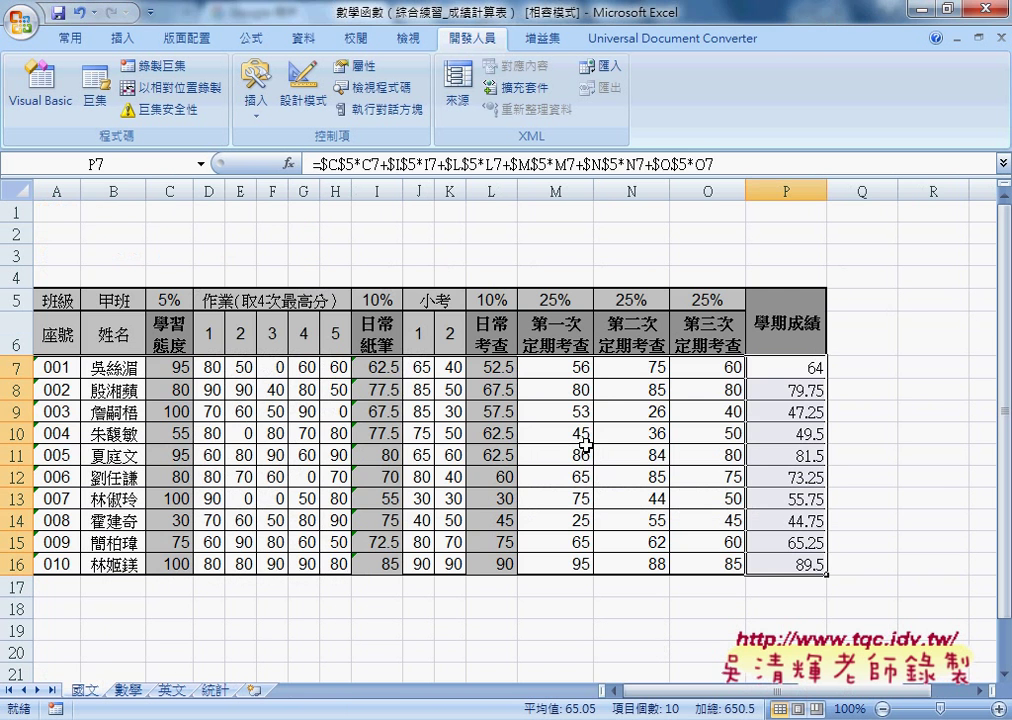
click(215, 690)
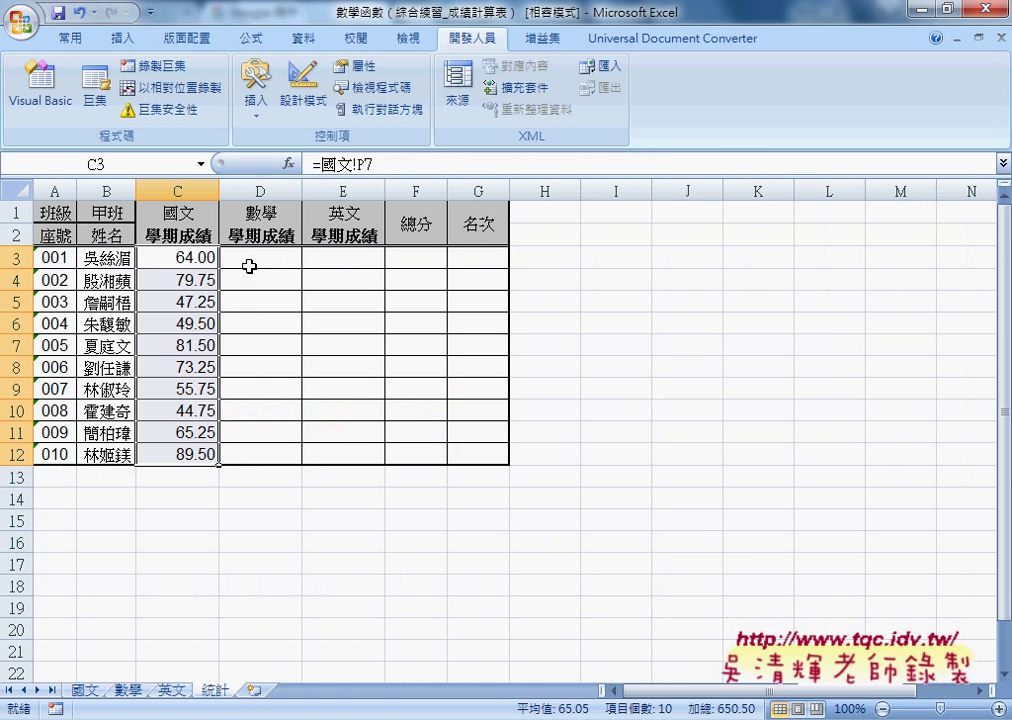
drag(179, 260, 185, 454)
key(Delete)
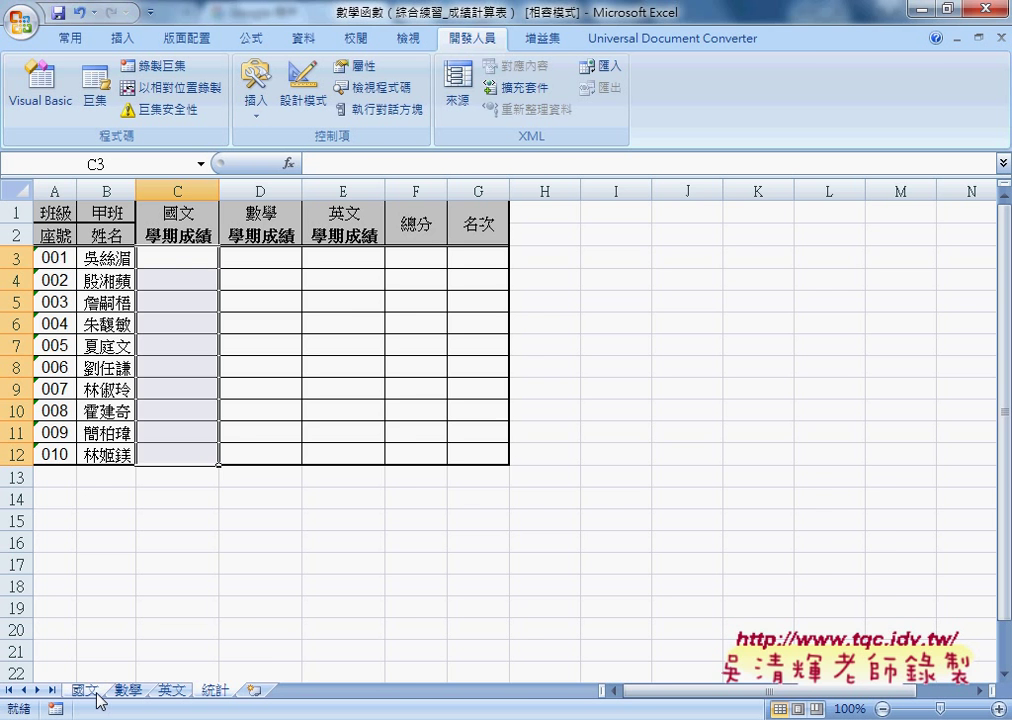
click(97, 692)
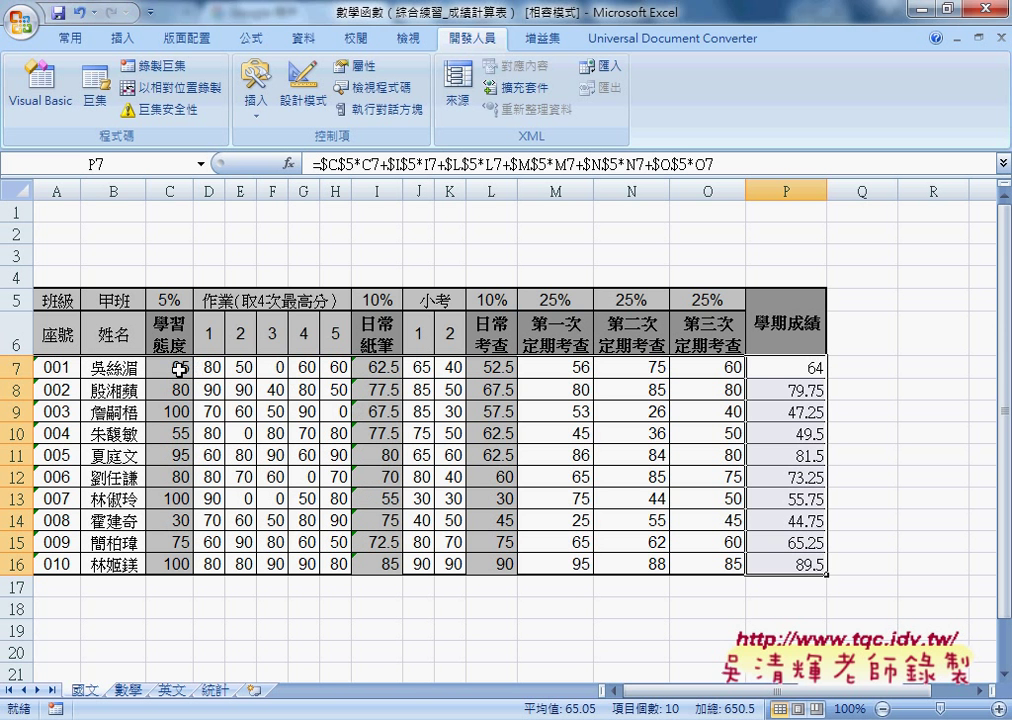
click(372, 370)
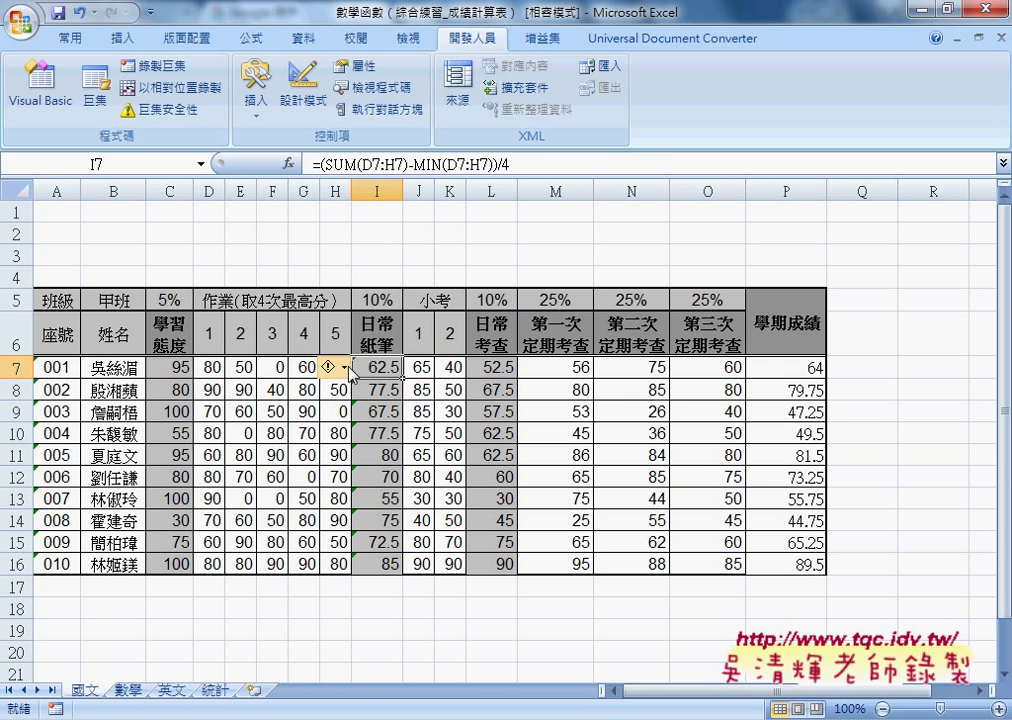
drag(413, 163, 493, 163)
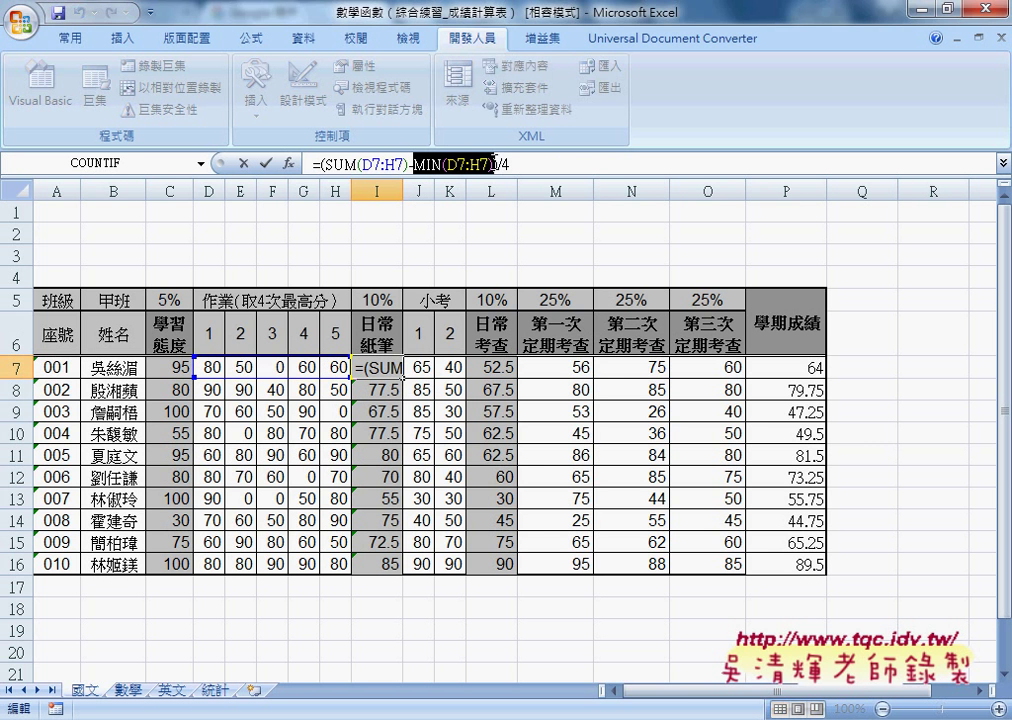
text())
drag(513, 163, 320, 163)
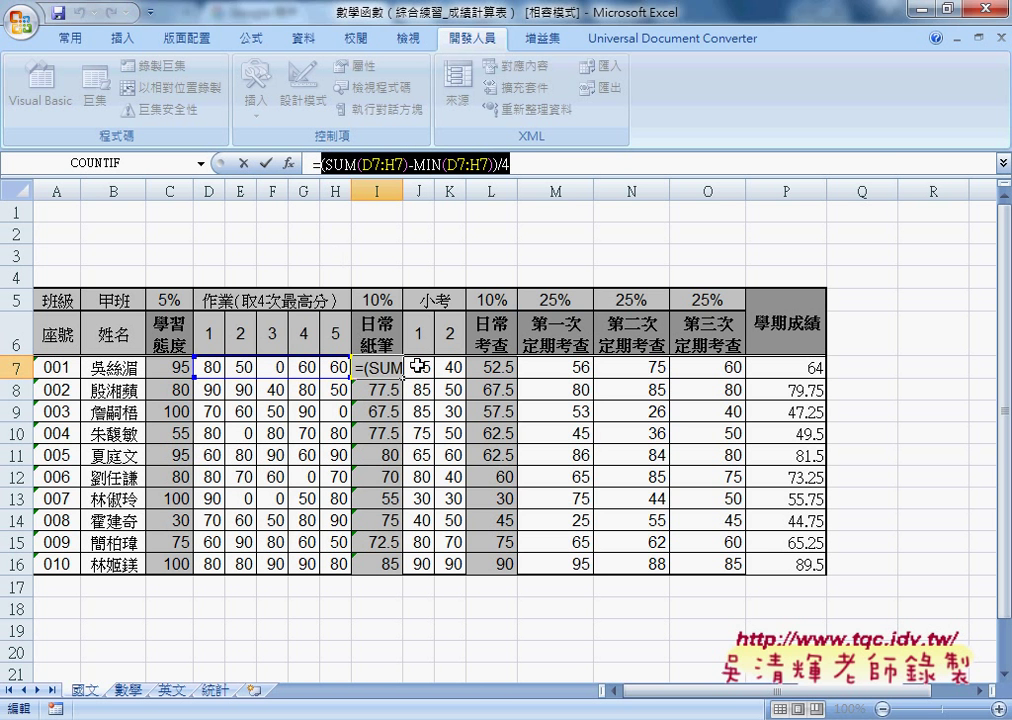
click(264, 166)
click(510, 369)
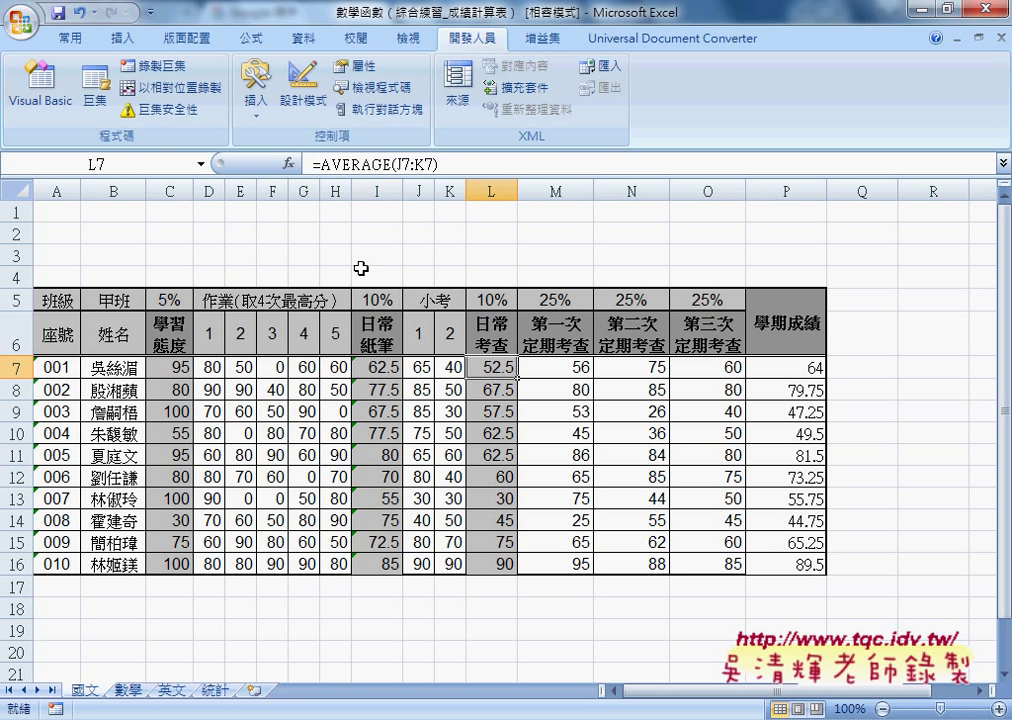
click(797, 370)
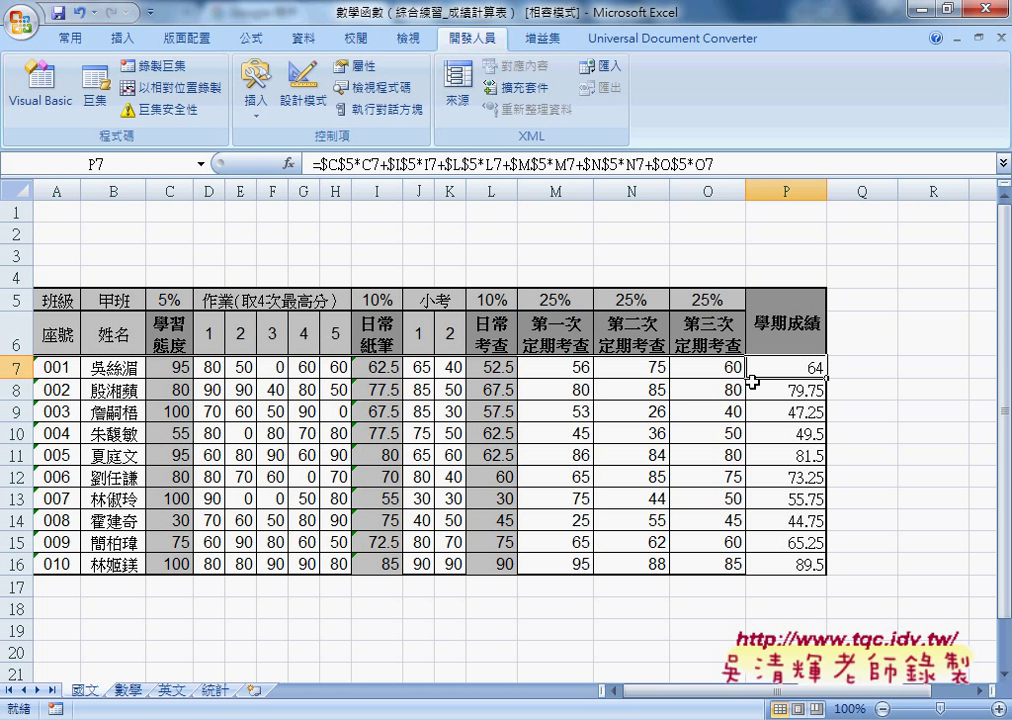
Step: Look through the 數學, 英文, 統計 and 國文 sheets, briefly grouping 國文 through 英文
click(128, 690)
click(171, 690)
click(216, 690)
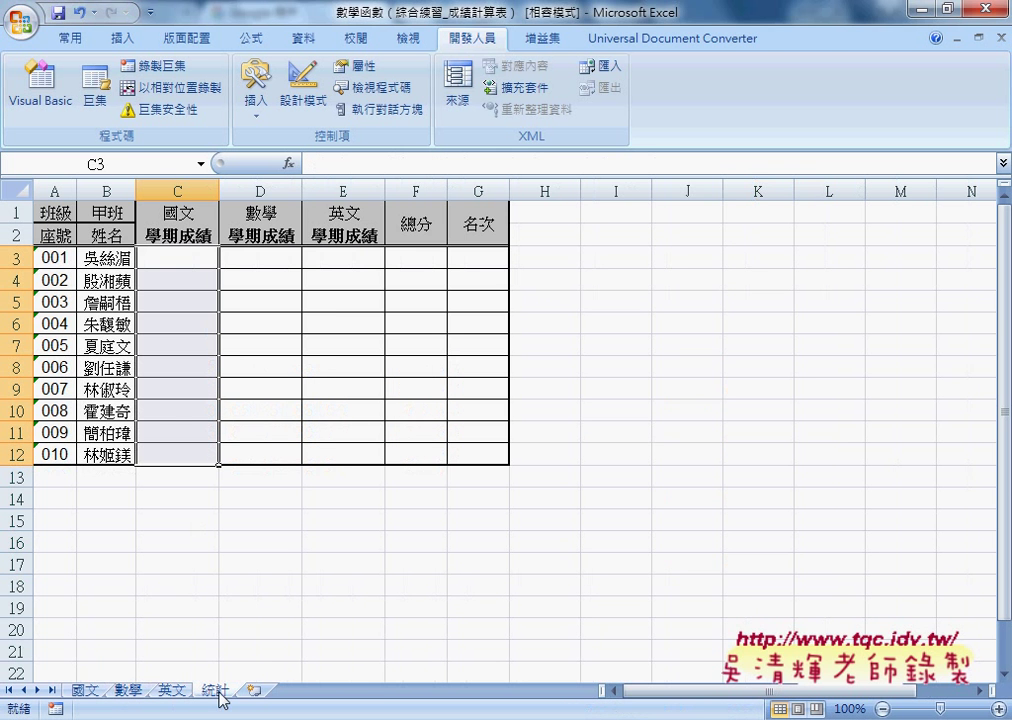
click(100, 690)
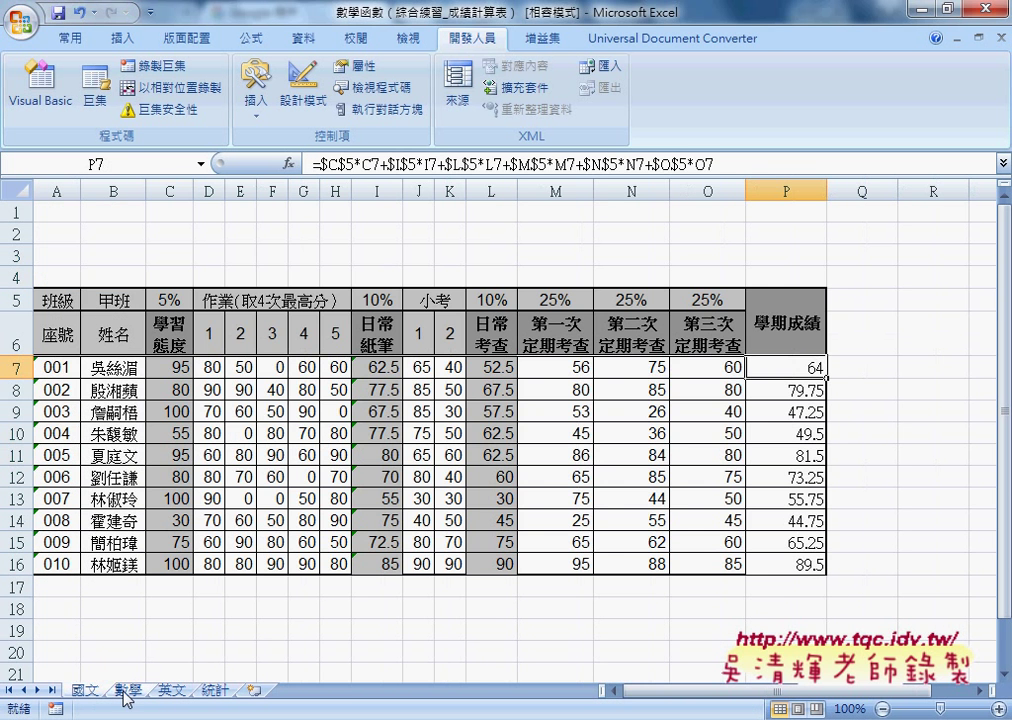
click(171, 690)
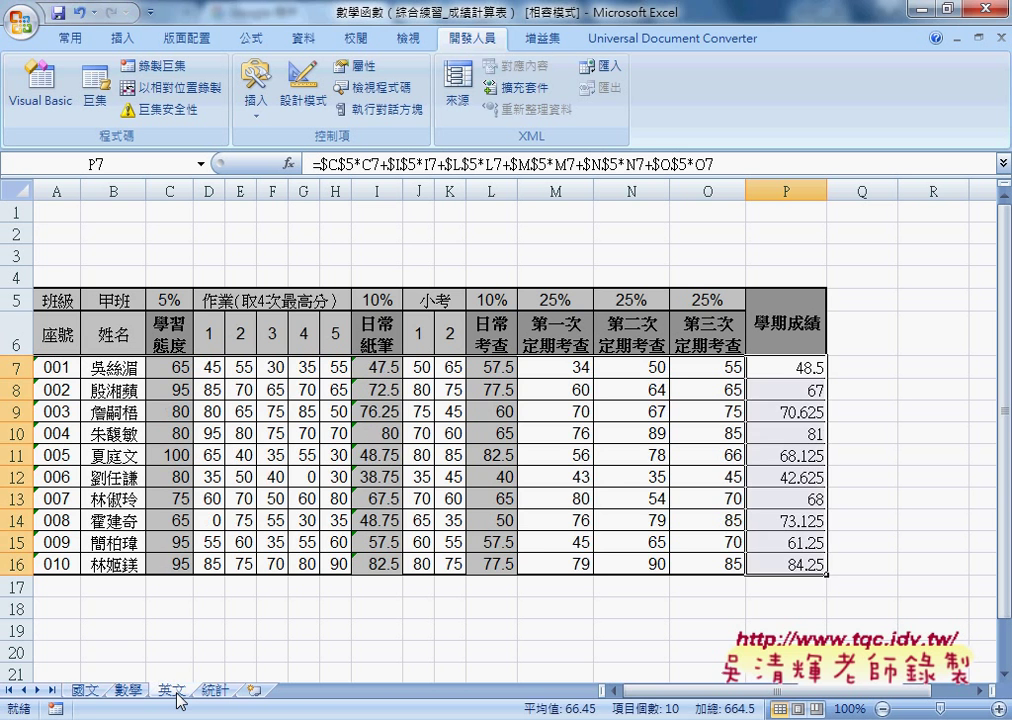
click(85, 690)
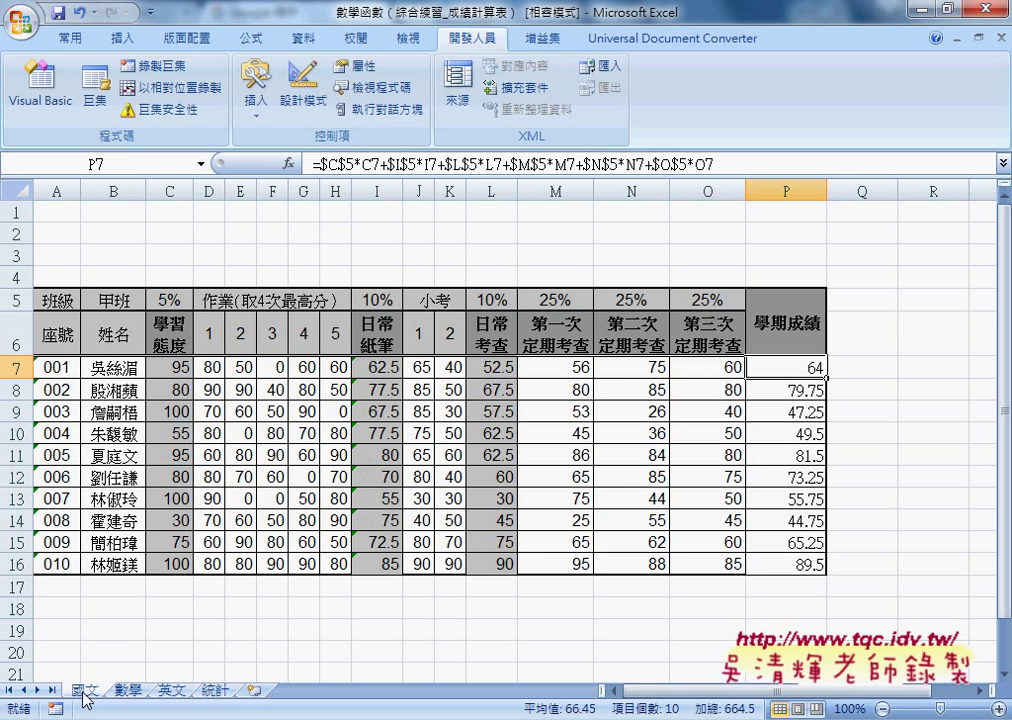
shift+click(172, 690)
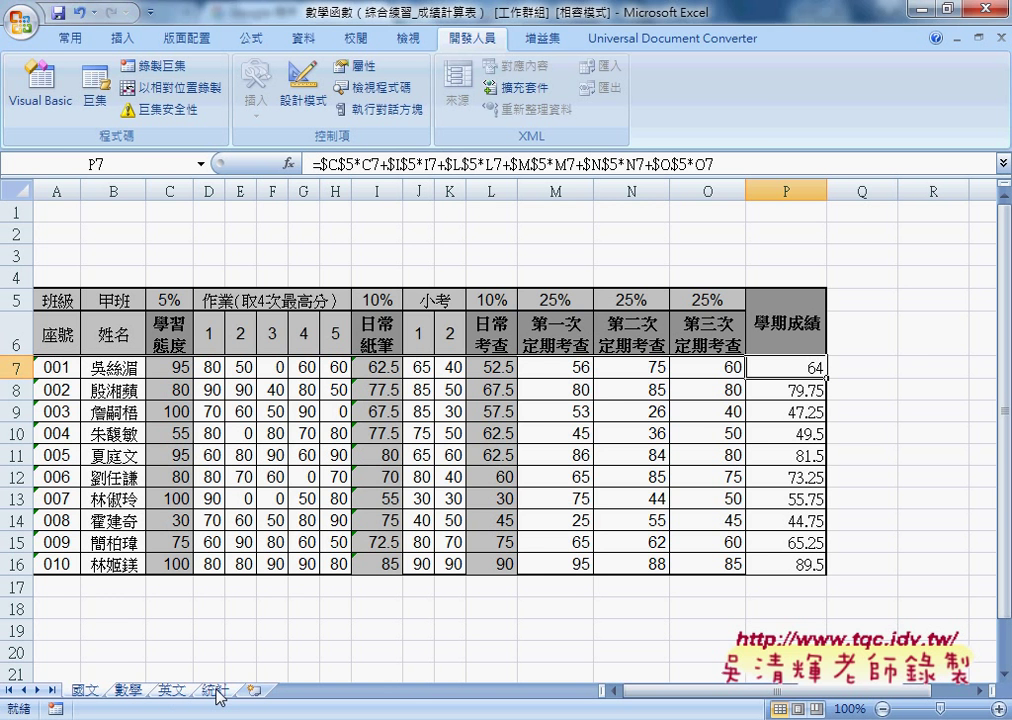
click(215, 690)
Step: Compare the 國文, 數學 and 英文 grade sheets, ending on the empty 統計 summary sheet
click(93, 692)
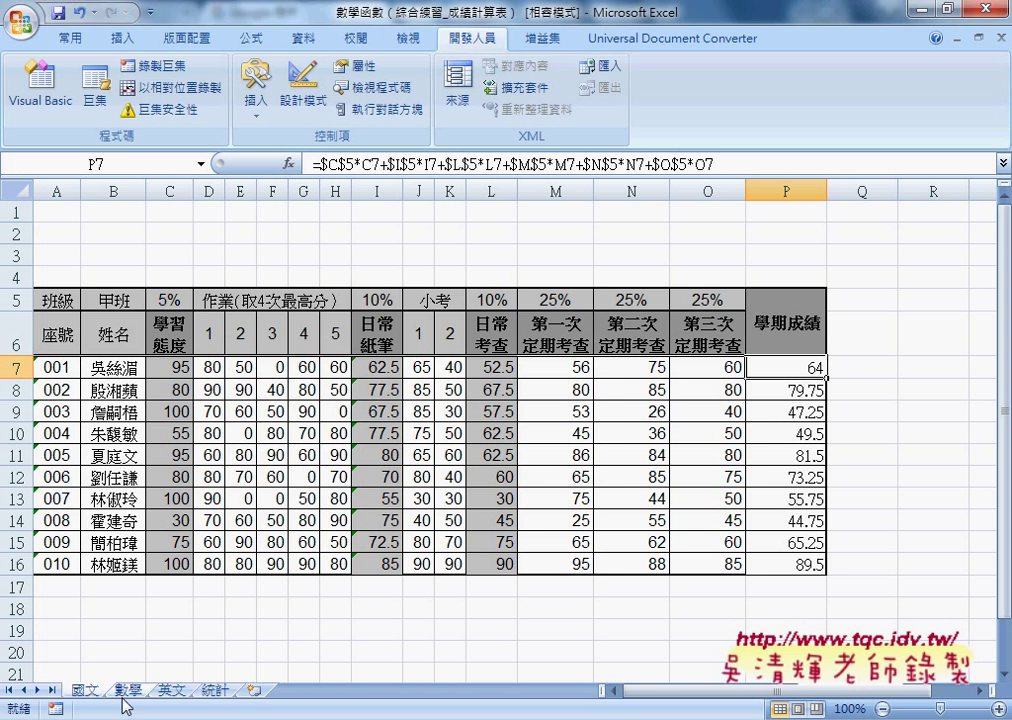
shift+click(172, 697)
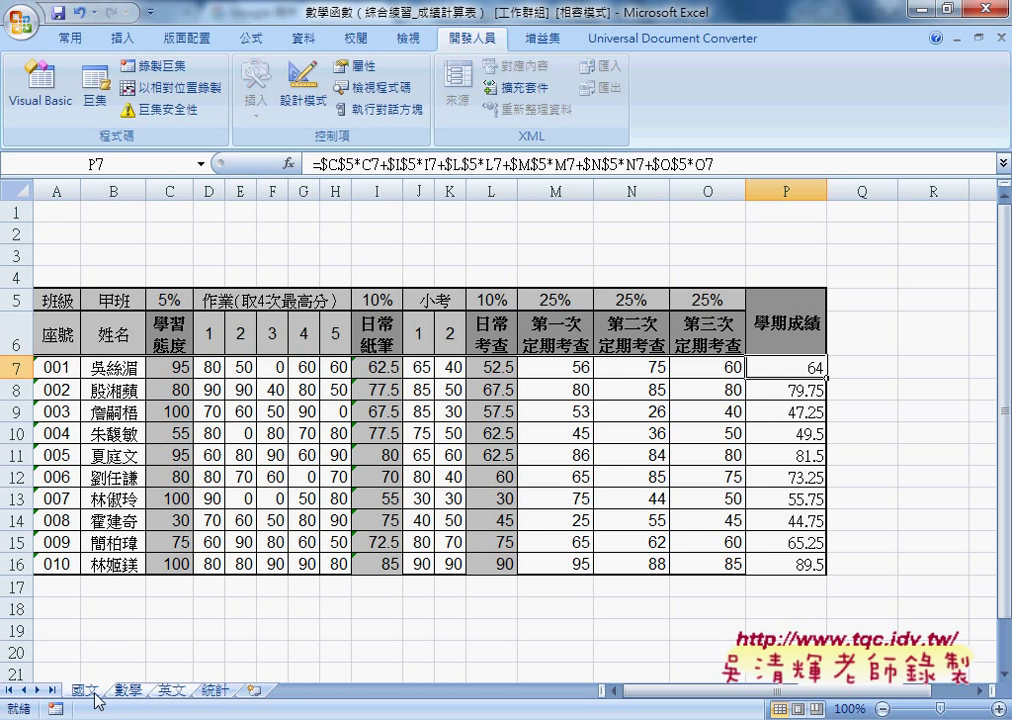
click(131, 690)
click(172, 690)
click(131, 690)
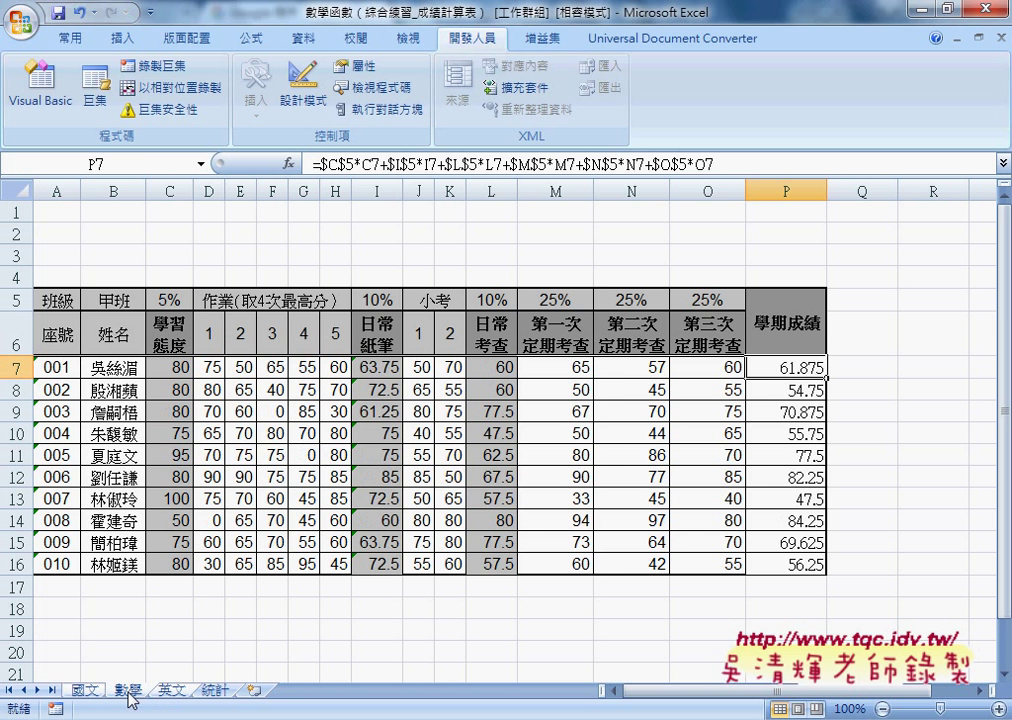
click(85, 692)
click(128, 691)
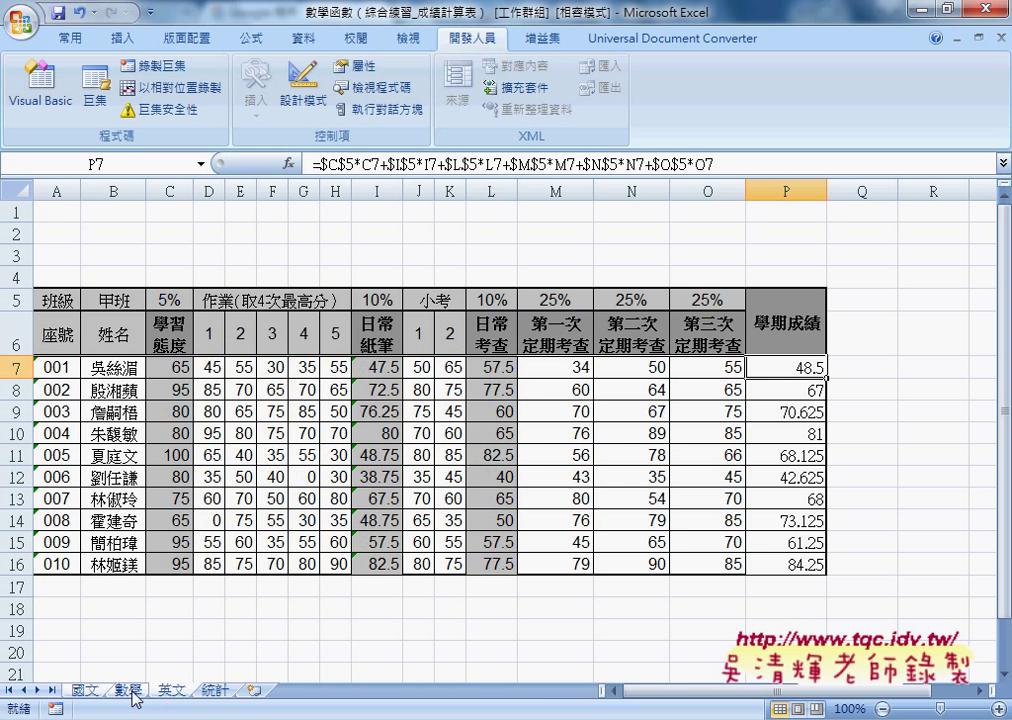
click(216, 690)
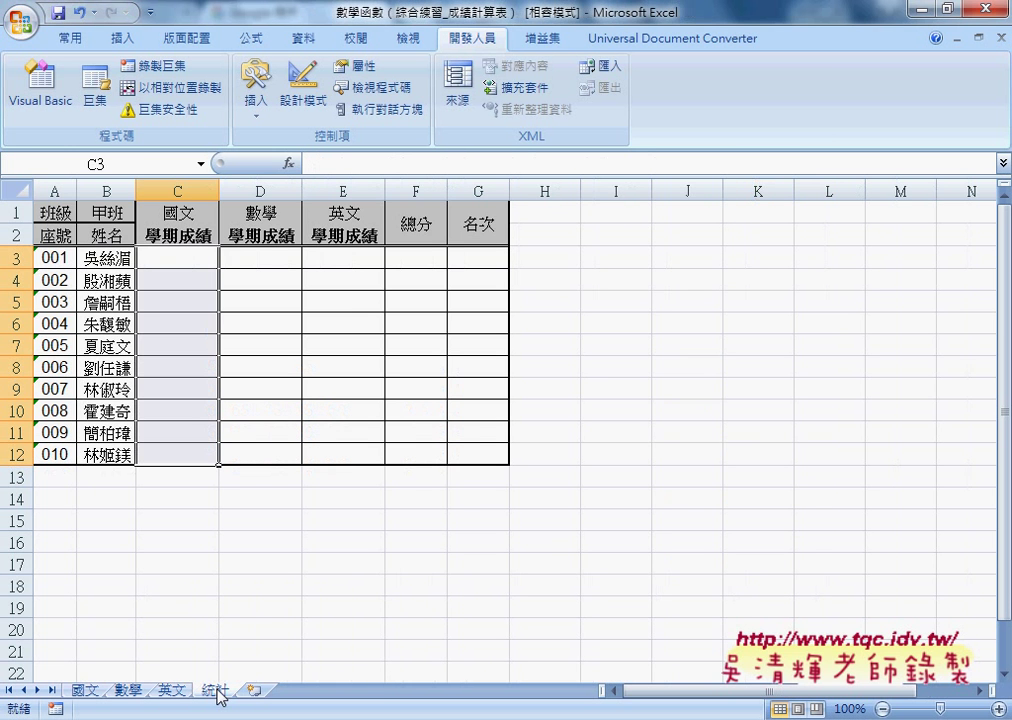
click(85, 690)
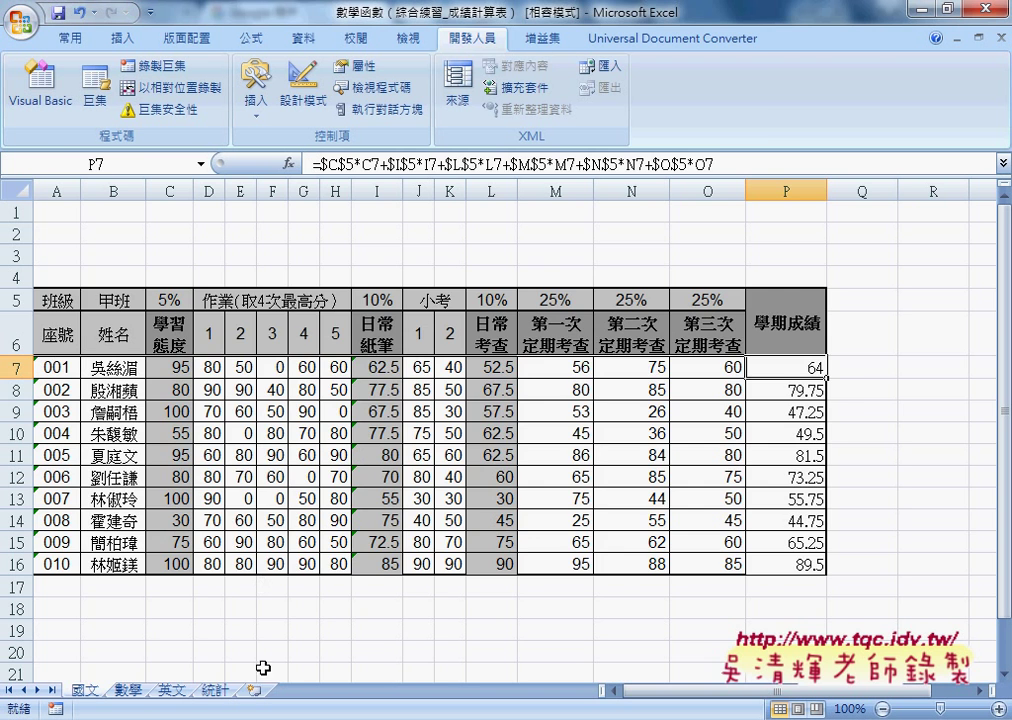
click(216, 690)
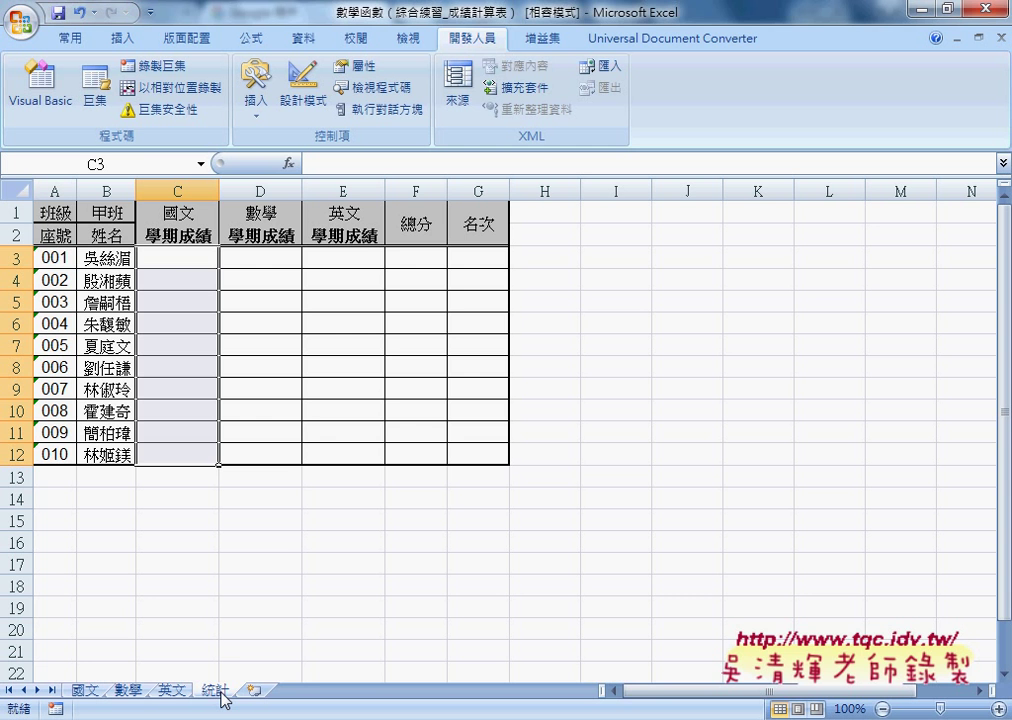
drag(221, 692, 232, 710)
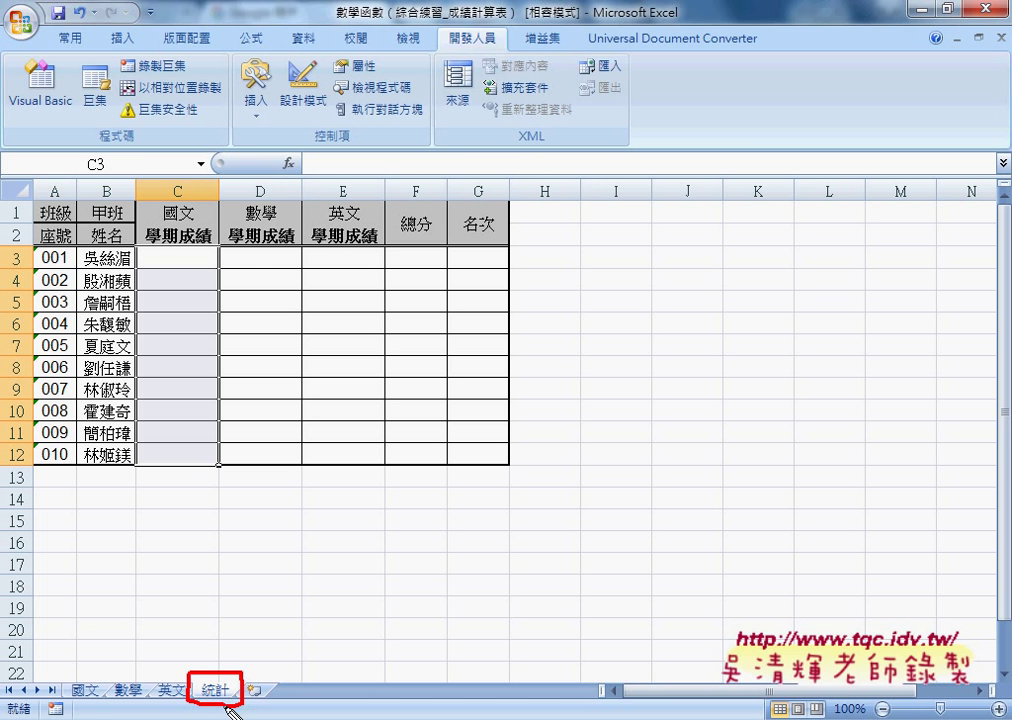
mouse_move(140, 84)
mouse_down()
mouse_move(198, 62)
mouse_move(124, 80)
mouse_up()
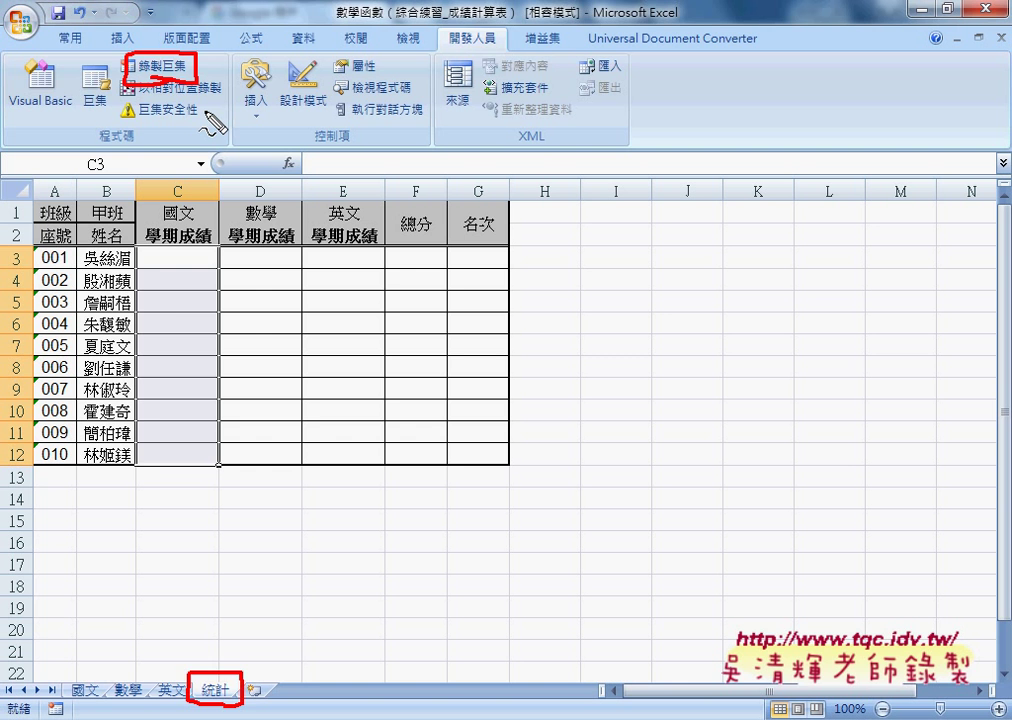
key(Escape)
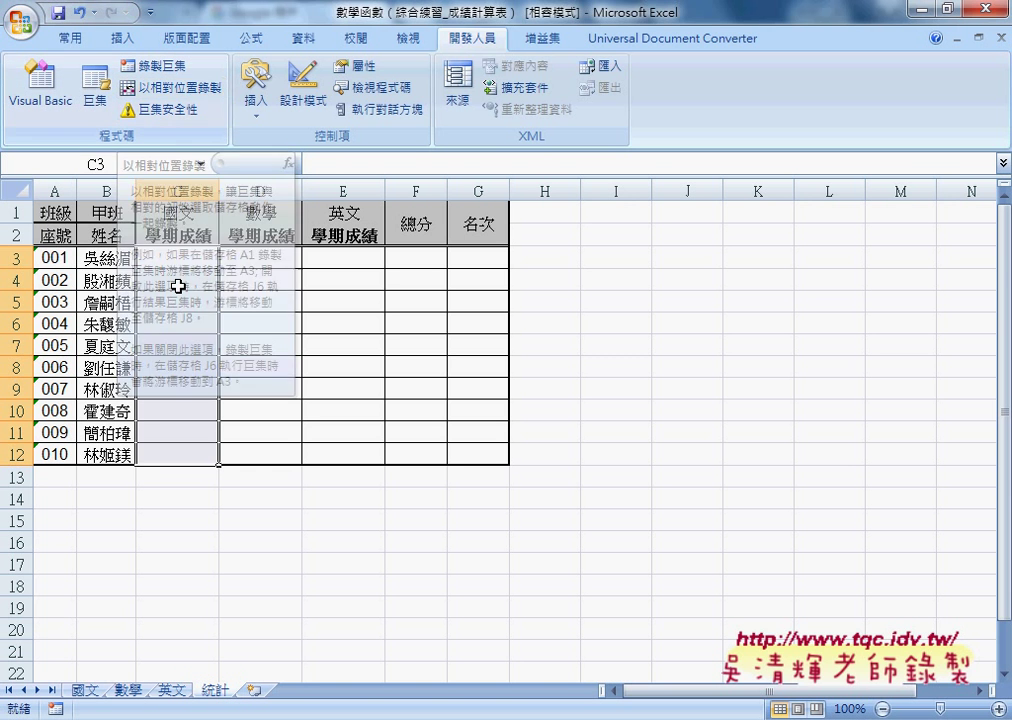
click(88, 691)
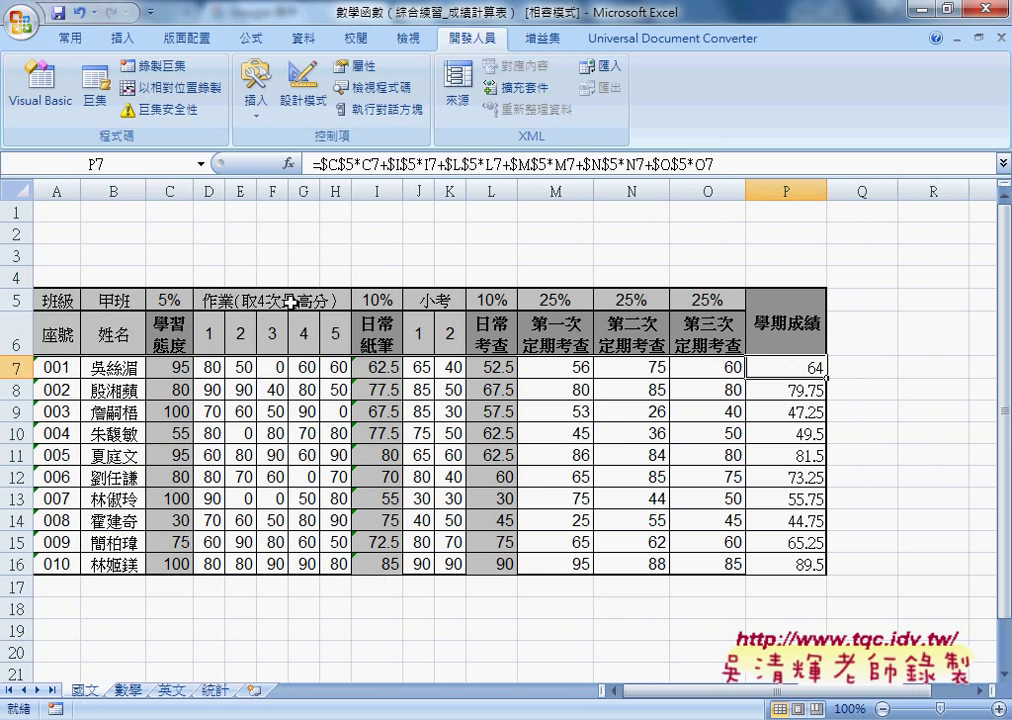
click(375, 368)
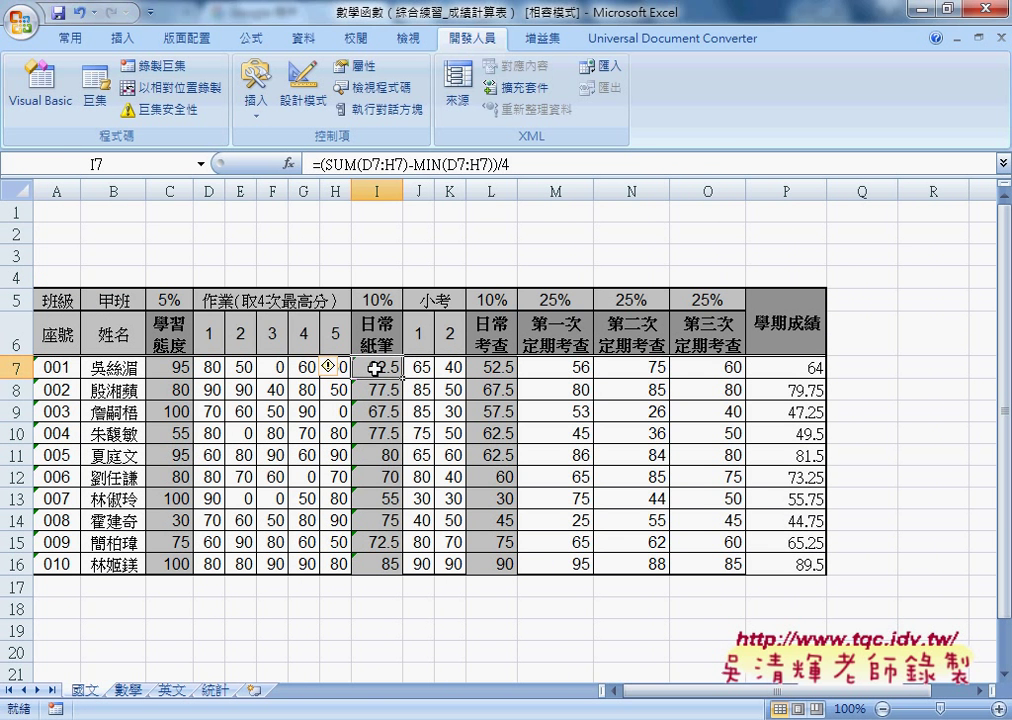
click(340, 165)
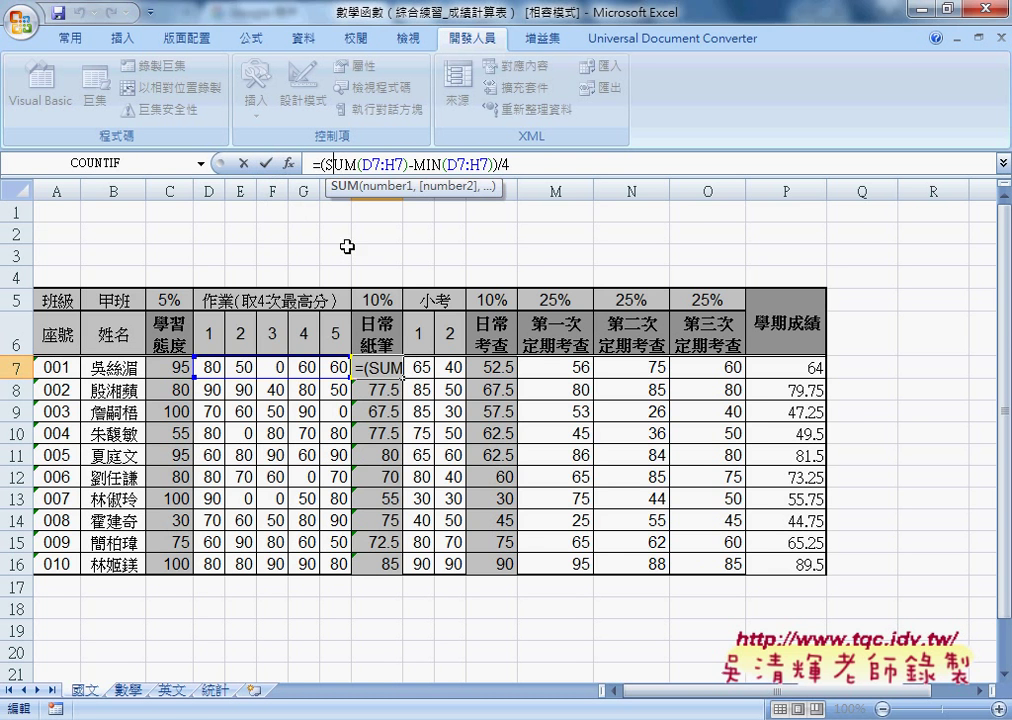
click(215, 690)
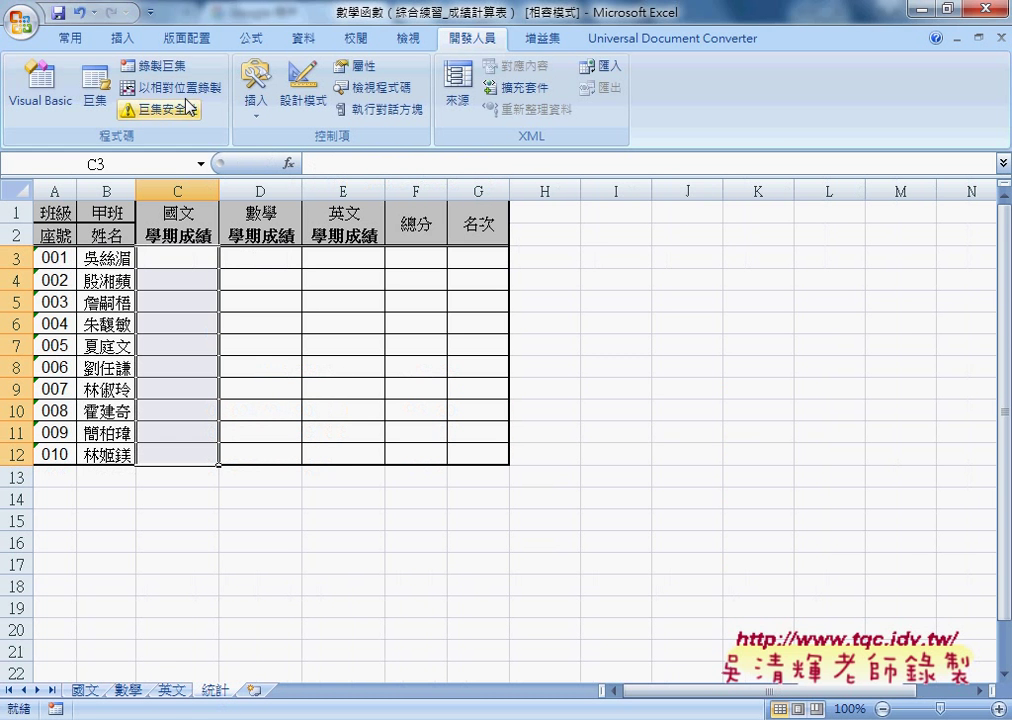